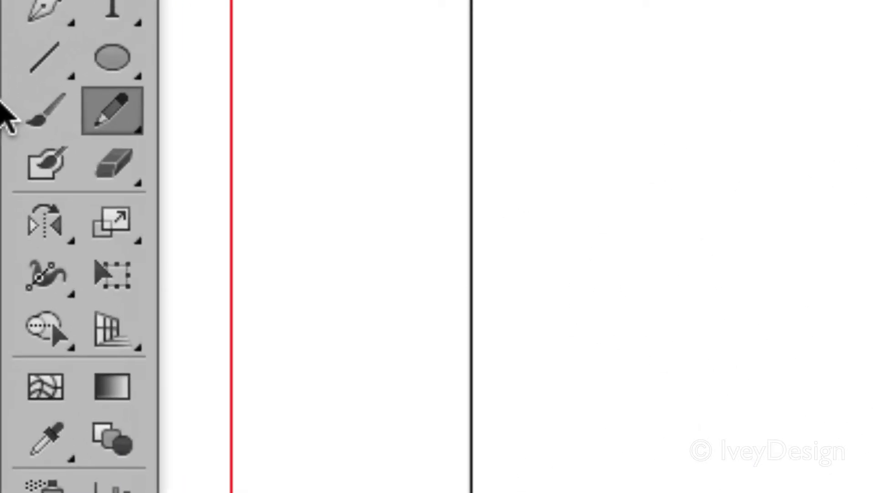
Step: Select the Pencil Tool (N) from the pencil tools flyout
left_click(108, 117)
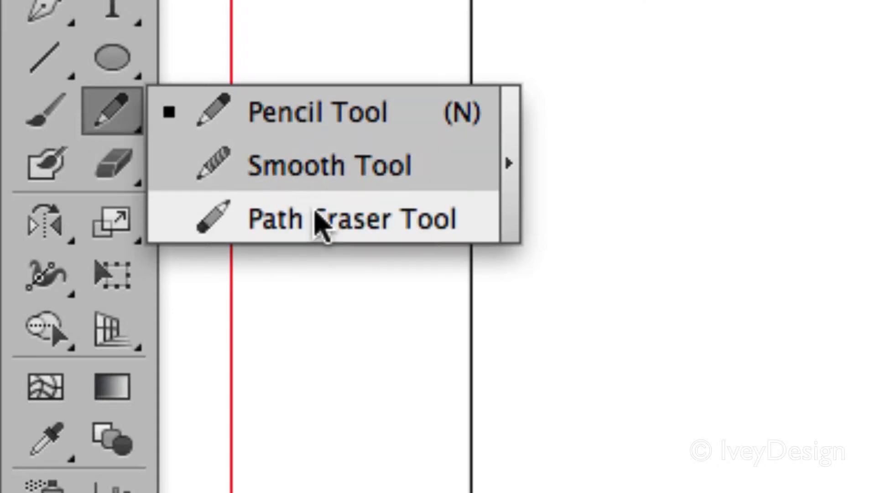
left_click(285, 118)
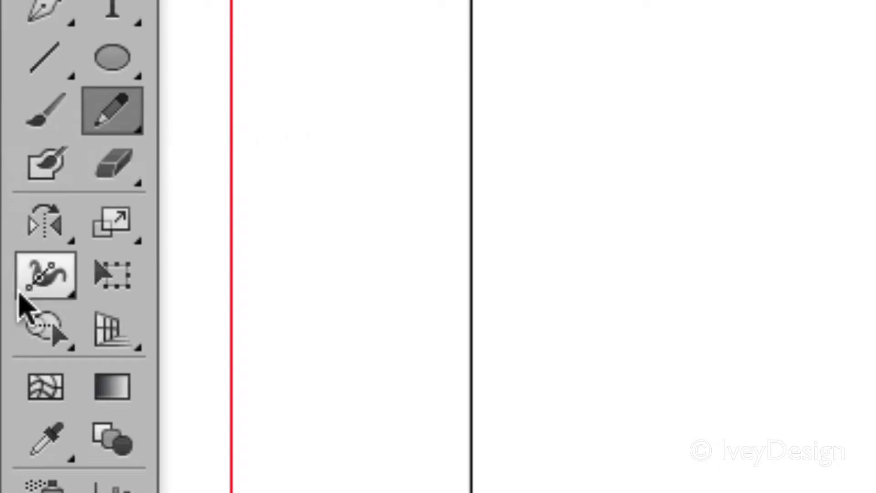
Step: Set the fill to None and bring the black stroke back to the front
left_click(53, 172)
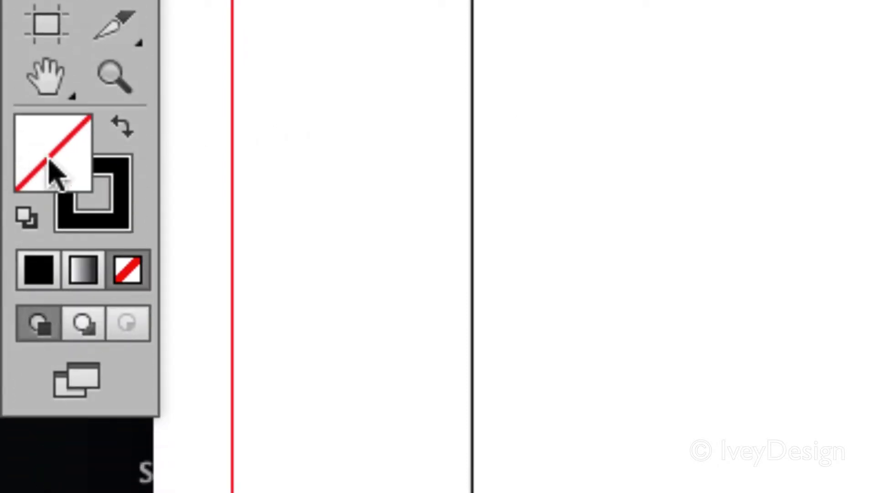
left_click(82, 203)
left_click(39, 172)
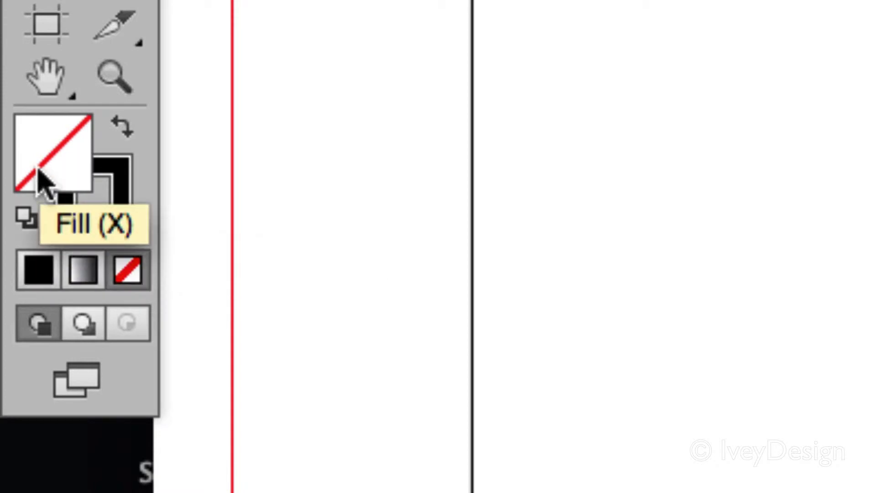
left_click(119, 172)
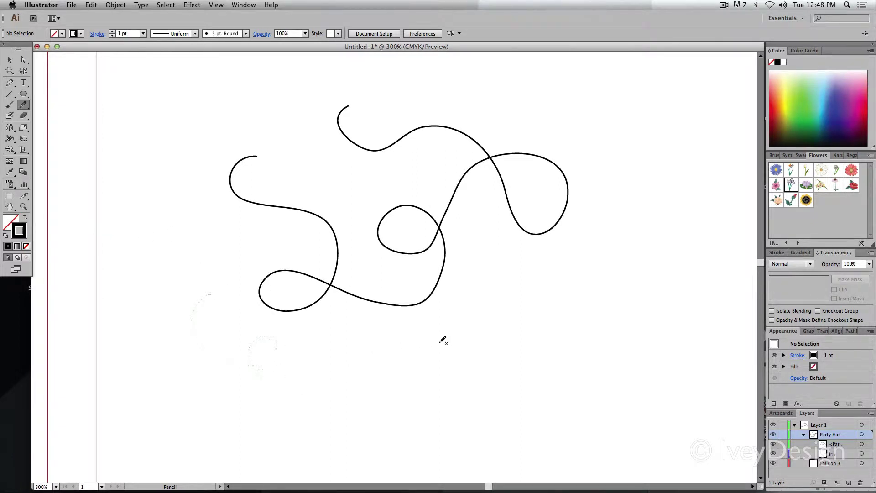
Step: Draw a looping freehand pencil path beneath the existing black curves
mouse_move(420, 370)
left_mouse_down()
mouse_move(449, 351)
mouse_move(476, 353)
left_mouse_up()
left_click_drag(592, 298, 592, 299)
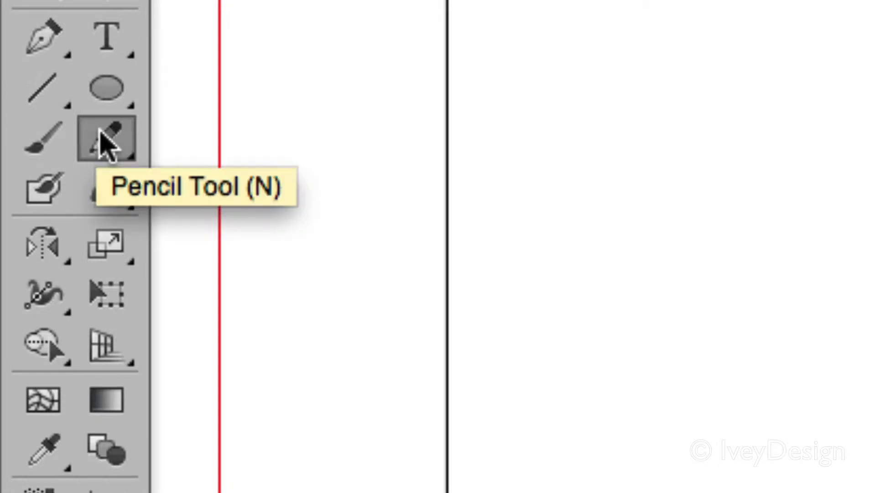
Step: Set Pencil Tool Options to Fidelity 1 pixel and Smoothness 10%, then apply
double_click(101, 132)
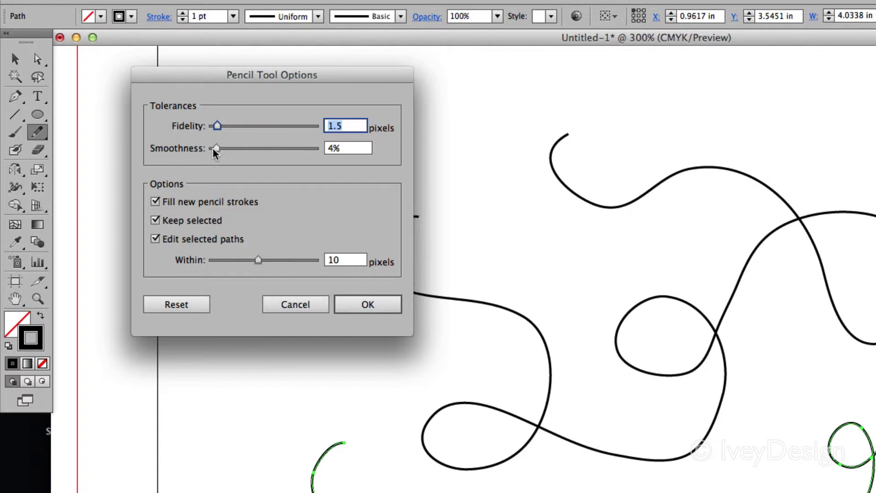
left_click_drag(216, 147, 312, 152)
mouse_move(215, 126)
left_mouse_down()
mouse_move(316, 126)
mouse_move(213, 129)
left_mouse_up()
left_click_drag(312, 152, 215, 130)
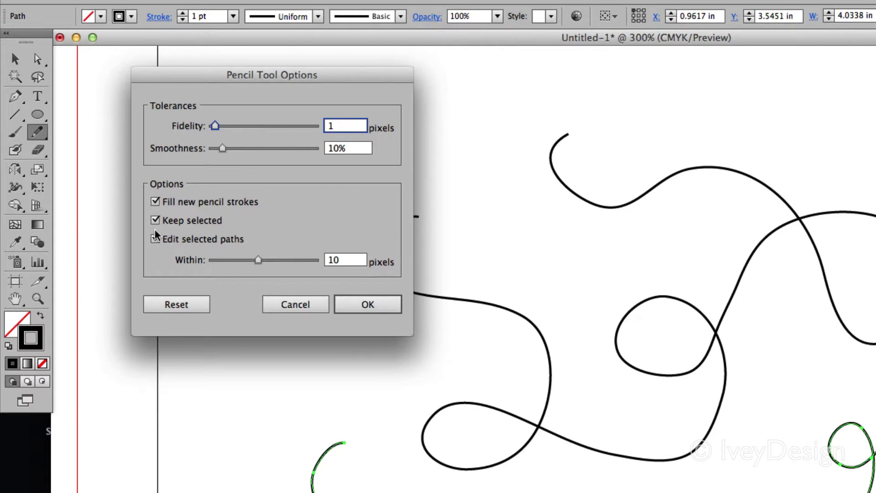
left_click(360, 305)
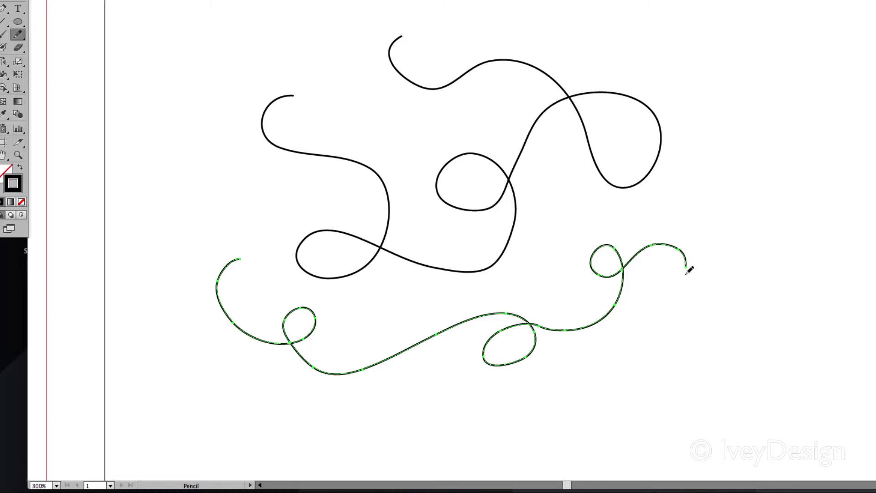
Step: Extend the lower line up, around and down the right side, and add a separate bottom stroke
left_click_drag(708, 329, 741, 265)
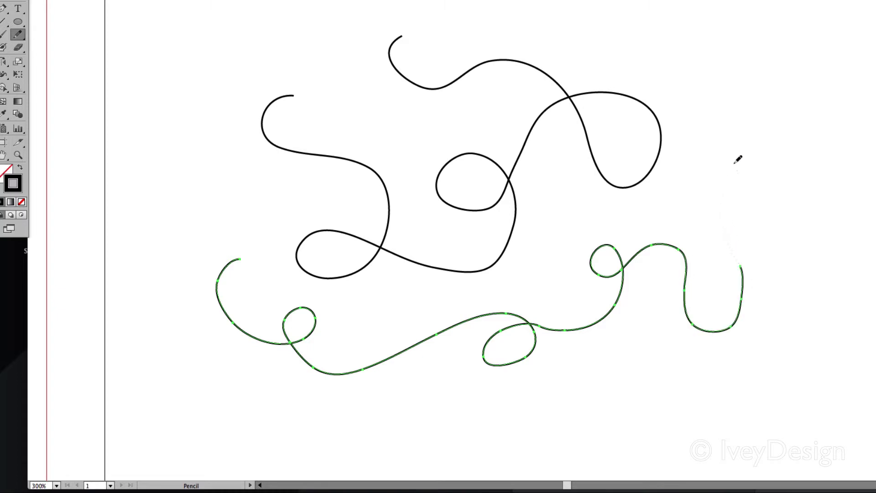
left_click_drag(734, 162, 746, 155)
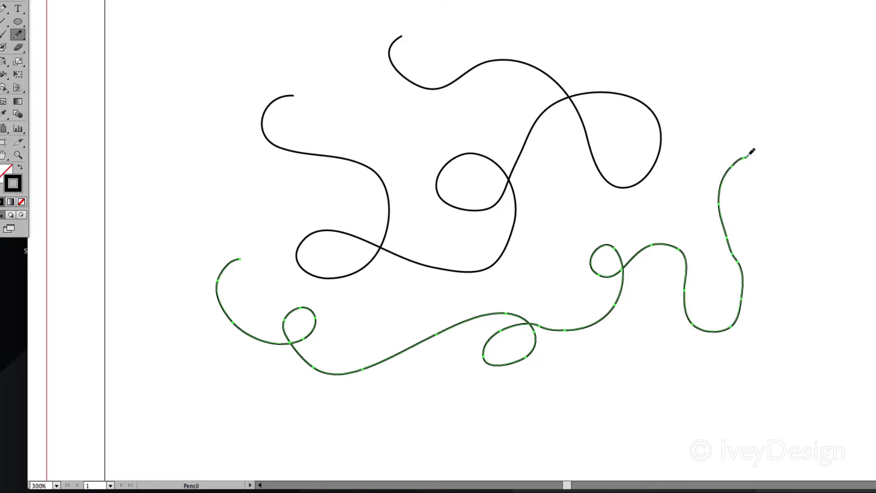
left_click_drag(774, 251, 774, 252)
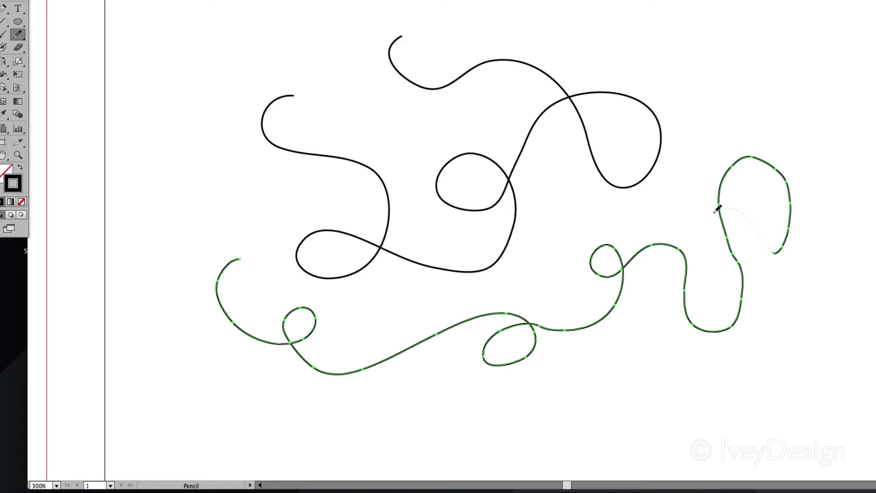
left_click_drag(639, 223, 639, 223)
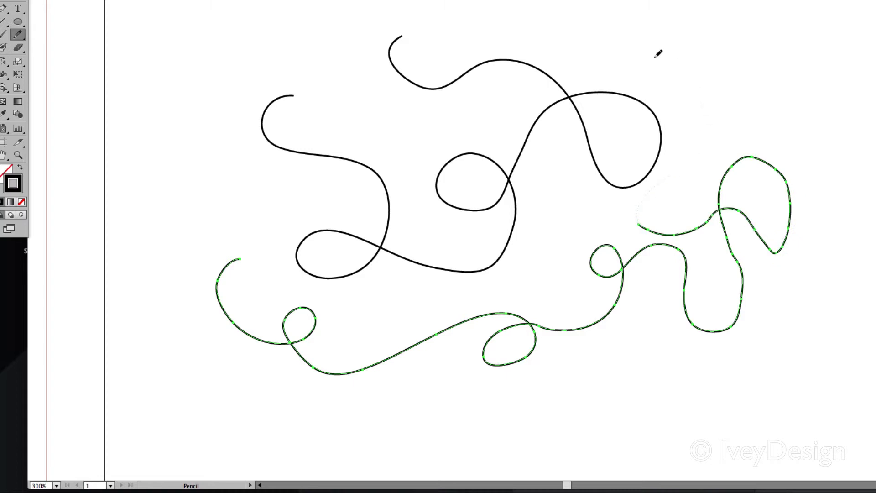
left_click_drag(656, 58, 641, 51)
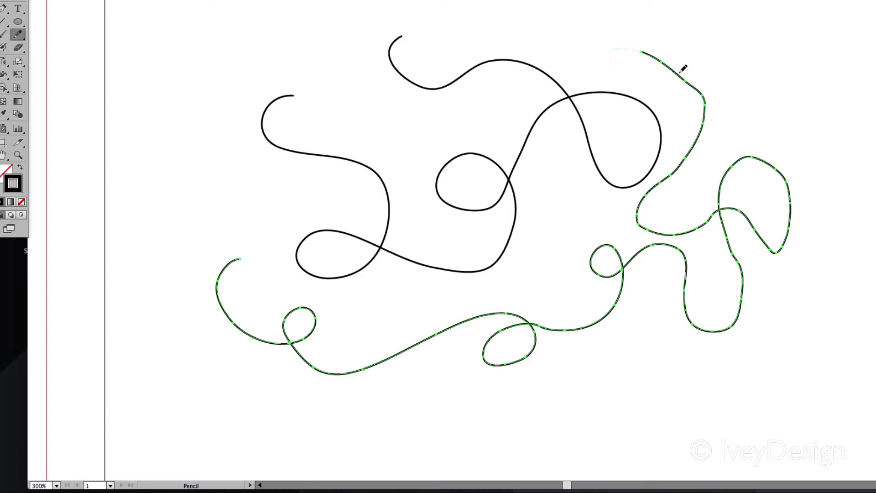
left_click_drag(688, 328, 573, 376)
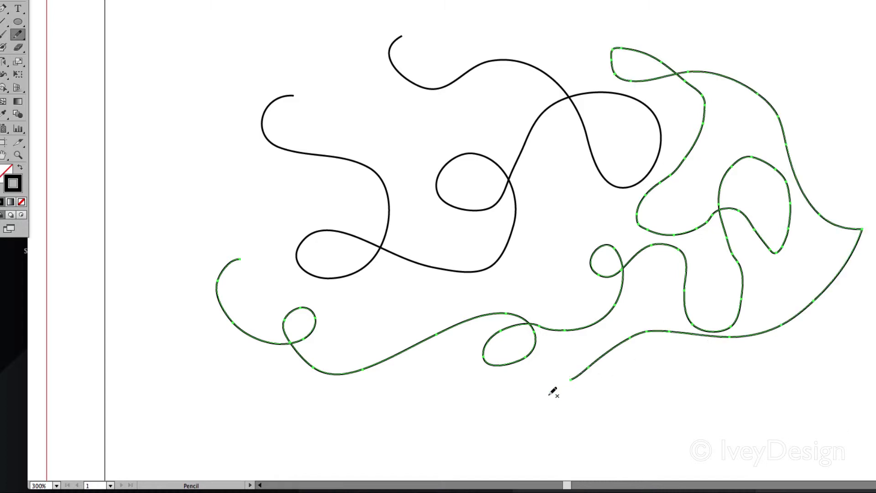
mouse_move(439, 416)
left_mouse_down()
mouse_move(376, 407)
mouse_move(306, 421)
mouse_move(221, 410)
mouse_move(155, 340)
mouse_move(156, 216)
left_mouse_up()
Step: Draw two short lines up the left side and redraw the top-left path into a hook
left_click_drag(162, 131, 162, 132)
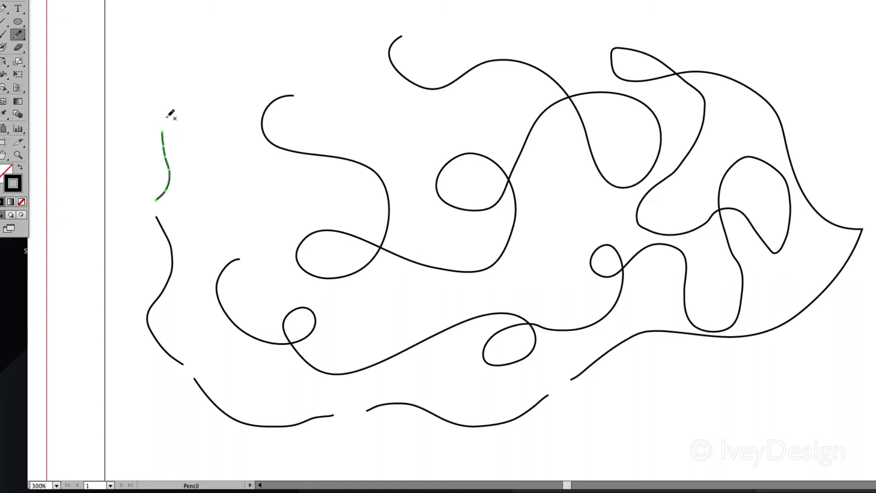
left_click_drag(220, 91, 251, 76)
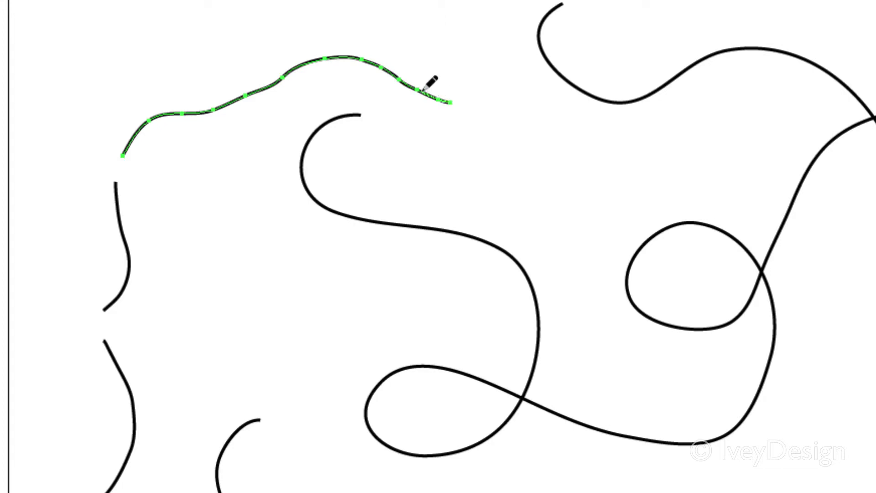
left_click_drag(423, 90, 515, 103)
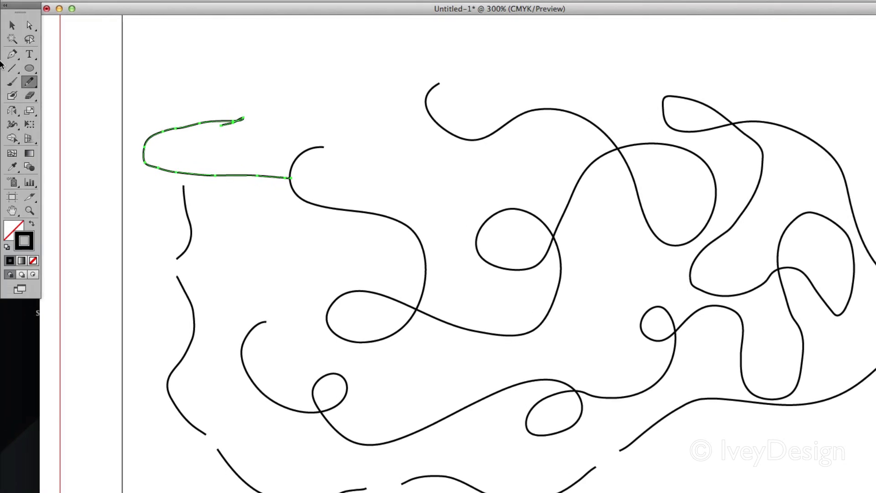
Step: With the Smooth Tool, smooth the hook's left curve, lower stretch and top
left_click(31, 83)
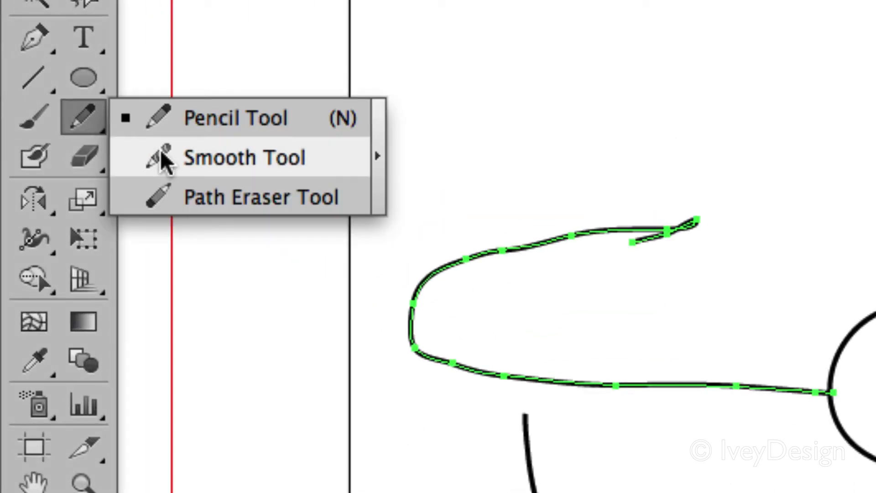
left_click(203, 157)
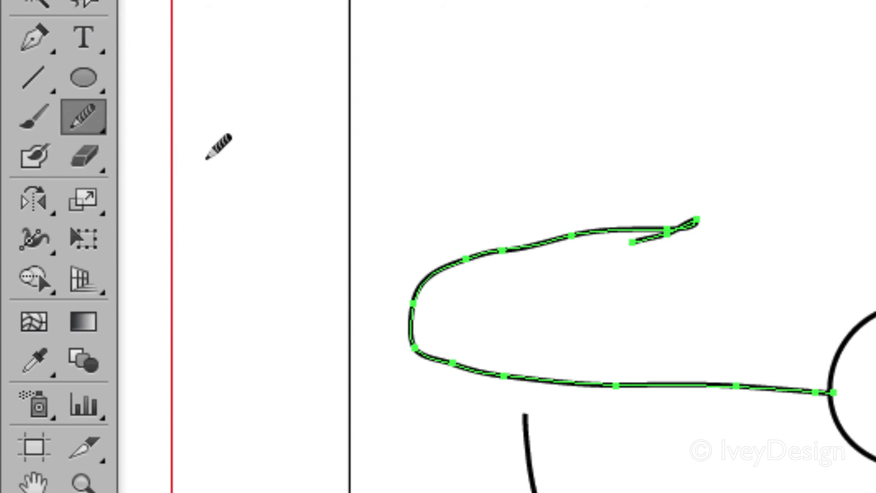
left_click(91, 121)
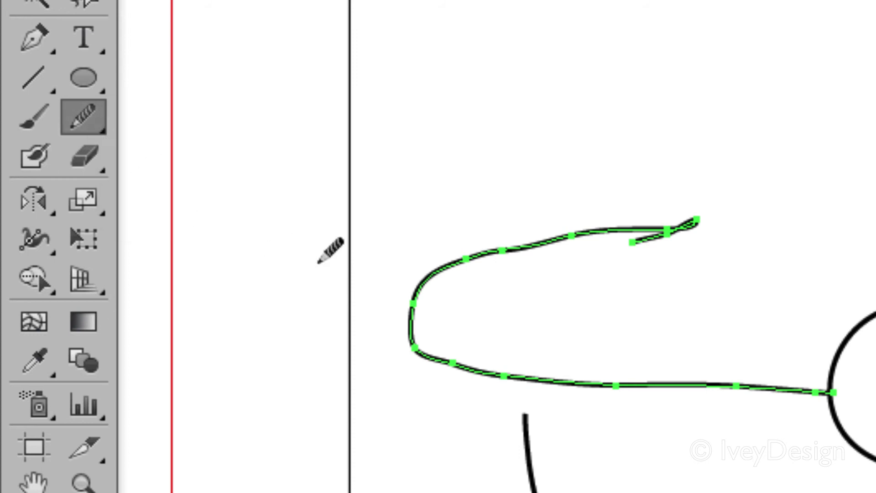
left_click_drag(456, 254, 499, 372)
left_click_drag(484, 264, 413, 322)
left_click_drag(520, 346, 637, 368)
left_click_drag(515, 377, 793, 387)
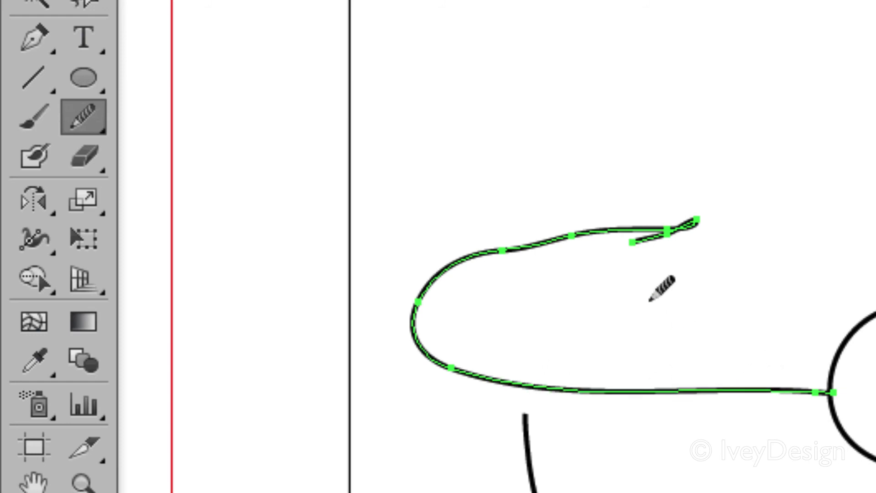
mouse_move(725, 223)
left_mouse_down()
mouse_move(618, 230)
mouse_move(493, 266)
mouse_move(456, 297)
mouse_move(514, 385)
mouse_move(504, 238)
left_mouse_up()
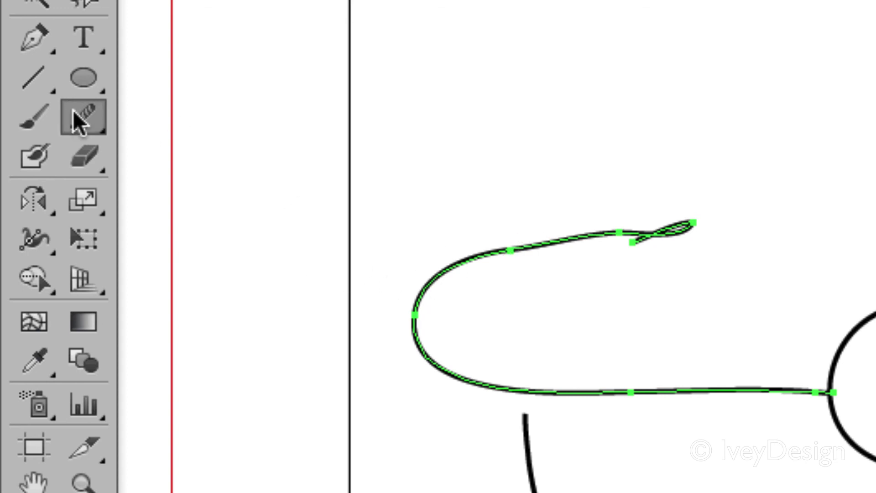
Step: Erase the hook's left curved bend with the Path Eraser Tool
mouse_move(73, 110)
left_mouse_down()
mouse_move(232, 196)
mouse_move(235, 118)
left_mouse_up()
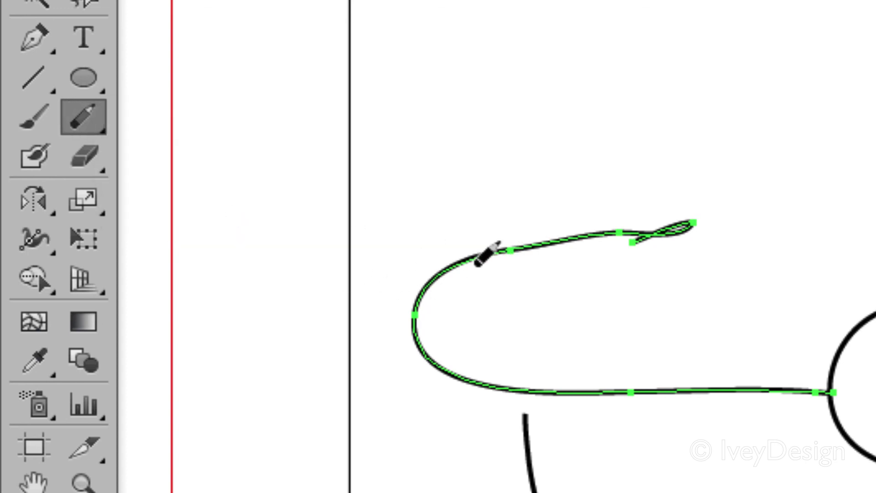
mouse_move(475, 263)
left_mouse_down()
mouse_move(438, 268)
mouse_move(488, 244)
mouse_move(416, 337)
mouse_move(562, 394)
mouse_move(686, 391)
left_mouse_up()
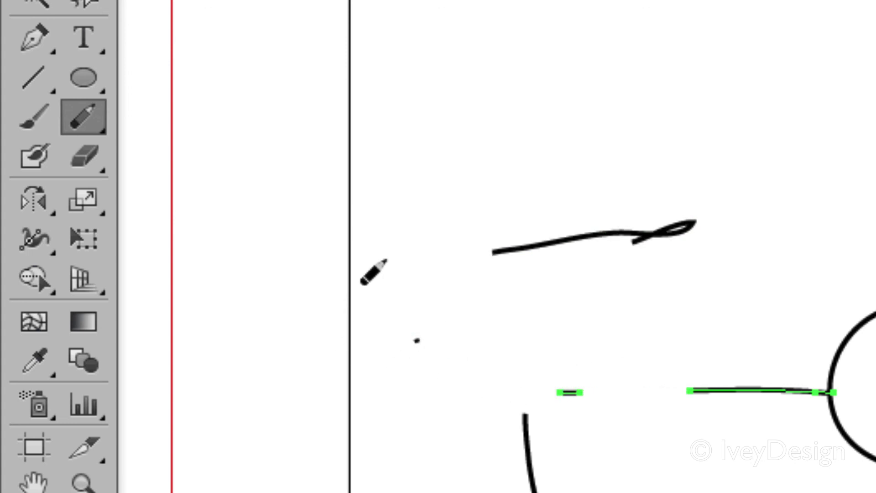